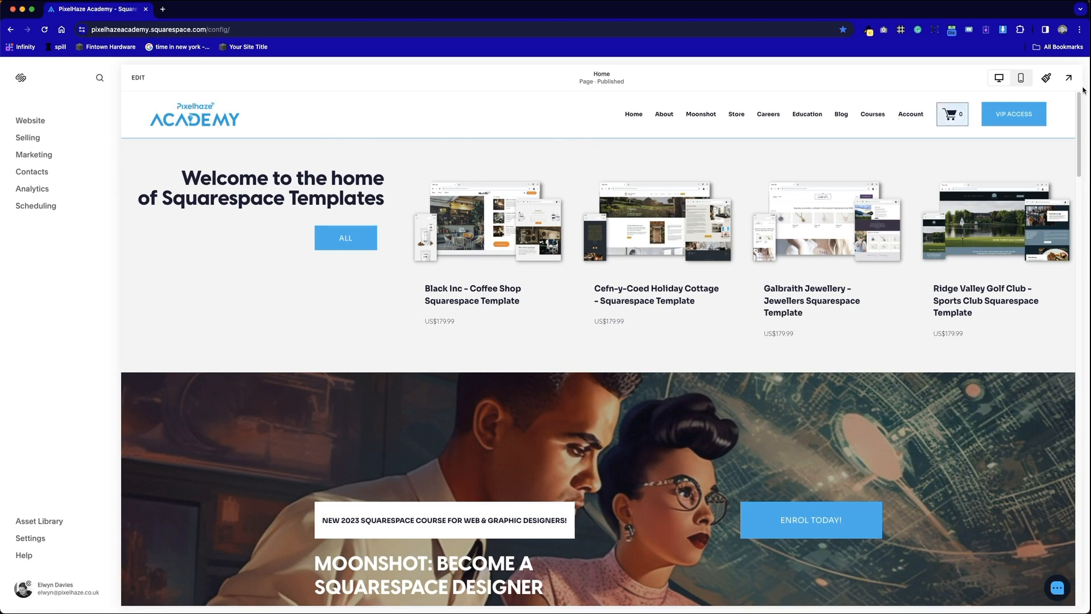
View the Home page full screen and return to the editor, and look through the website's complete page list
click(1066, 78)
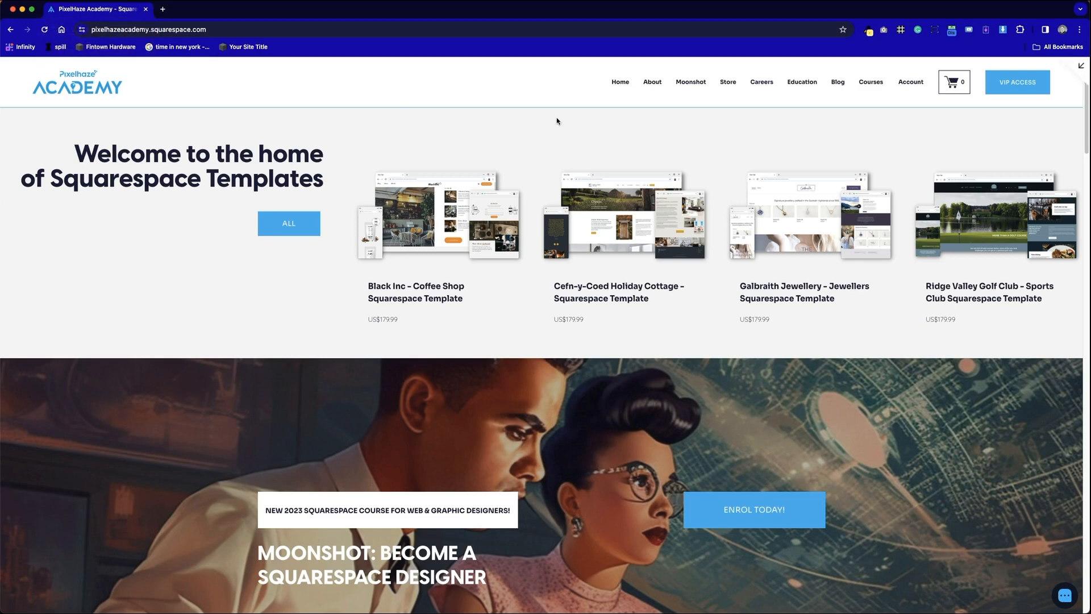
click(1080, 66)
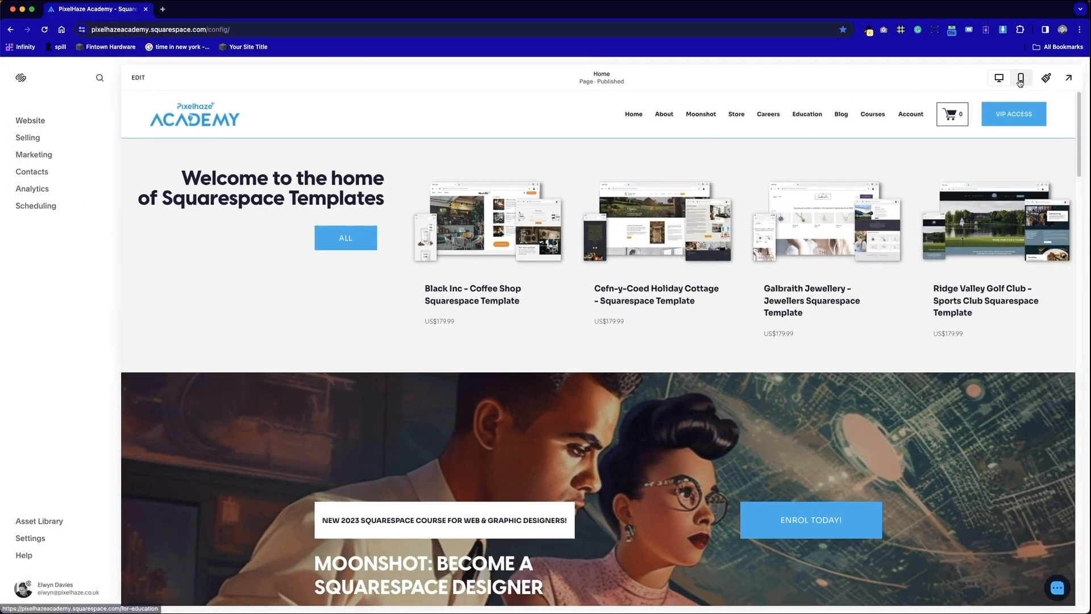
click(30, 122)
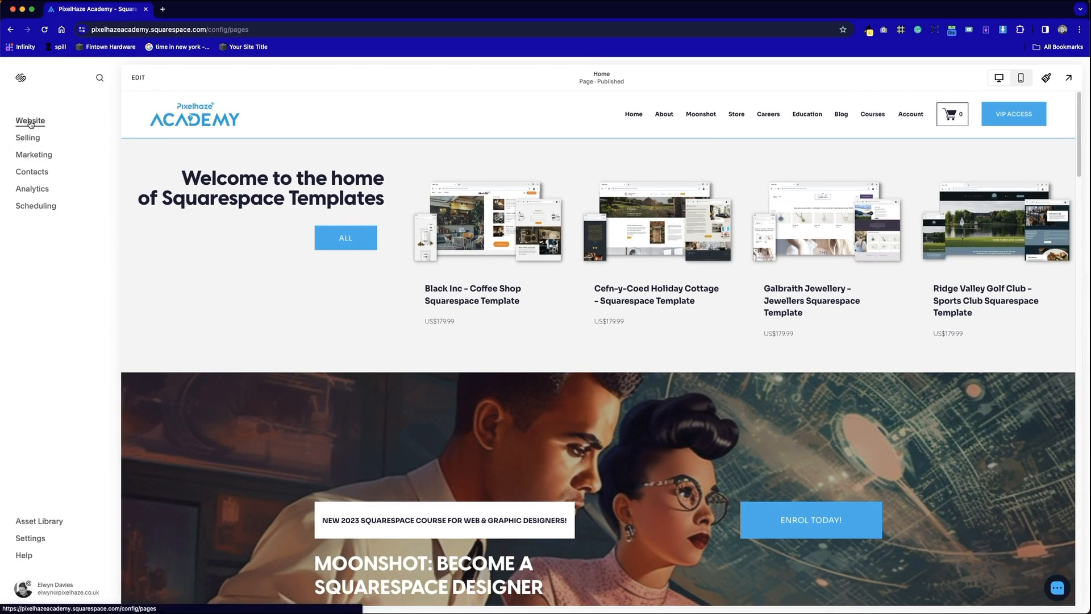
mouse_move(135, 164)
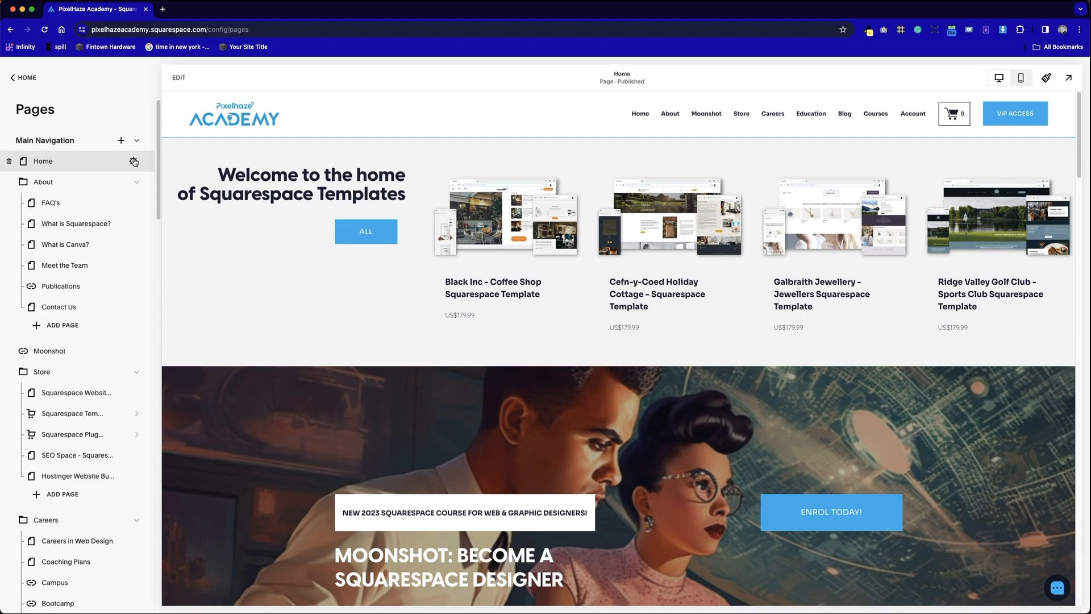
scroll(116, 248, down, 10)
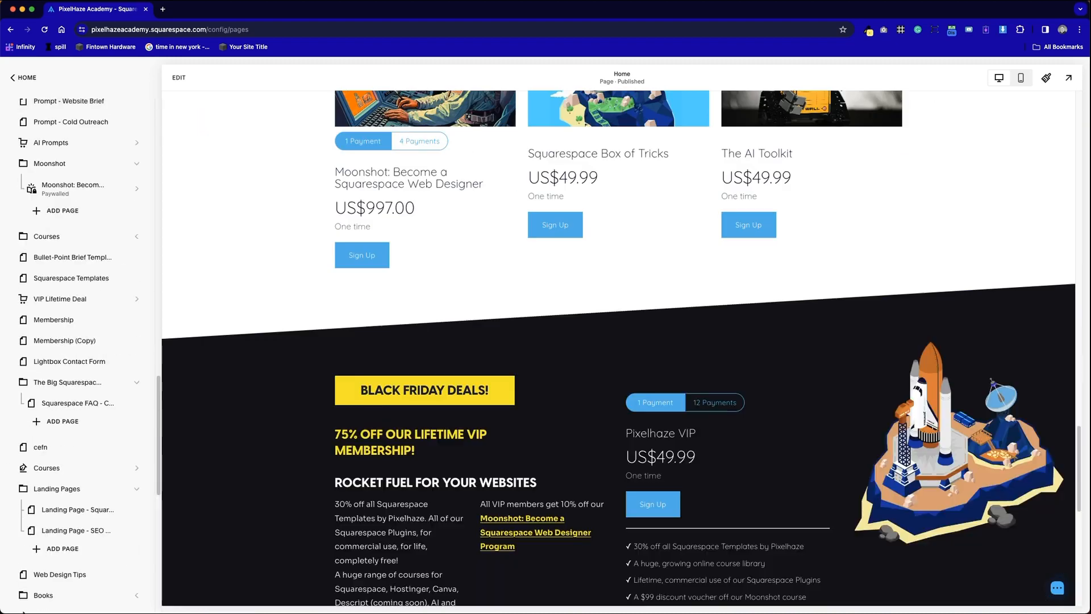
scroll(96, 568, down, 9)
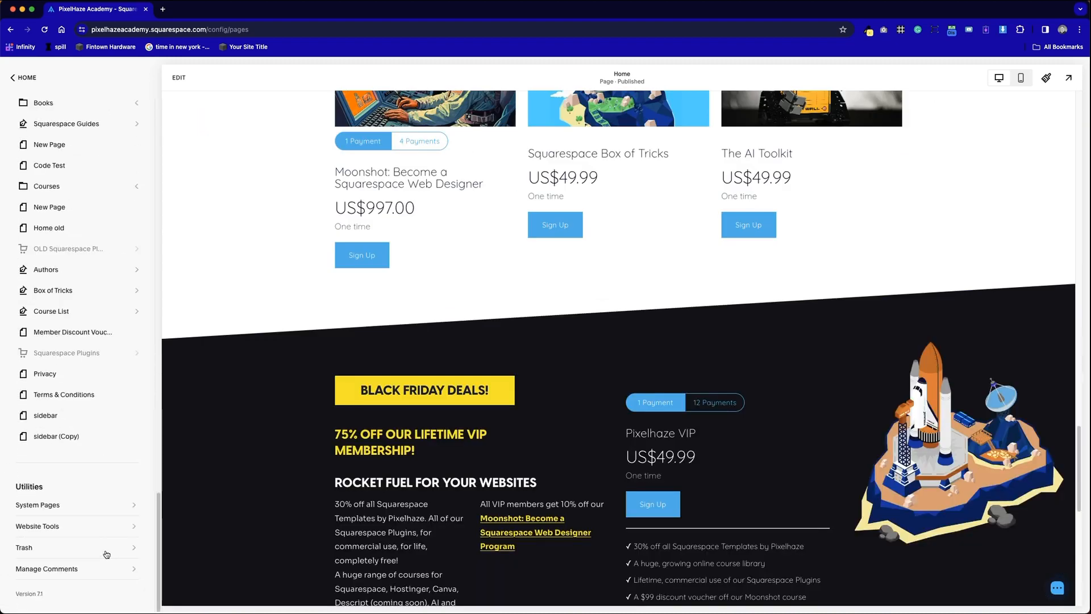
scroll(44, 523, up, 15)
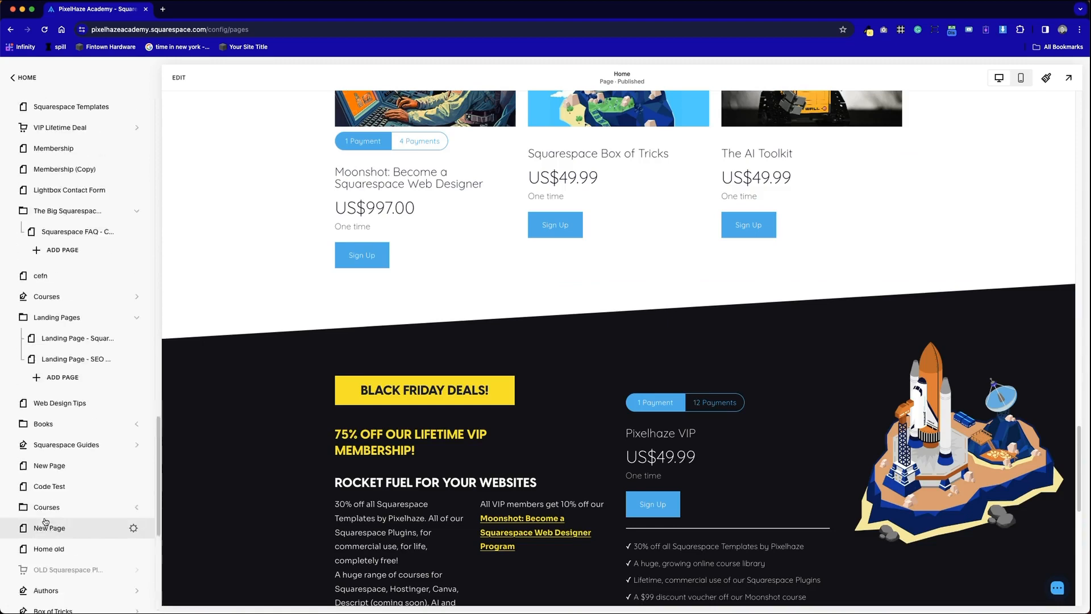
scroll(286, 375, up, 15)
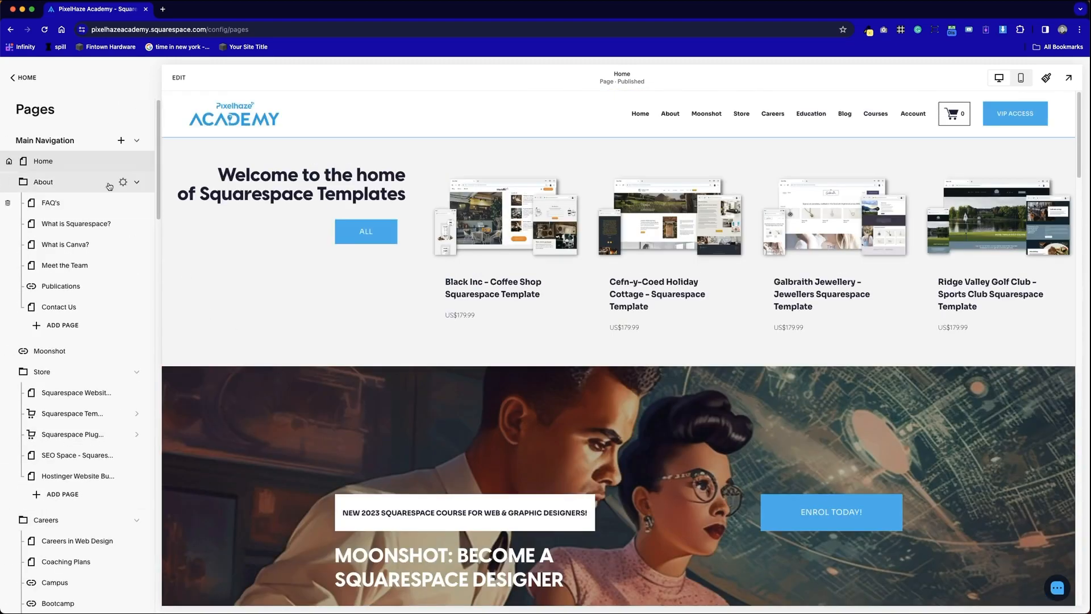
mouse_move(132, 165)
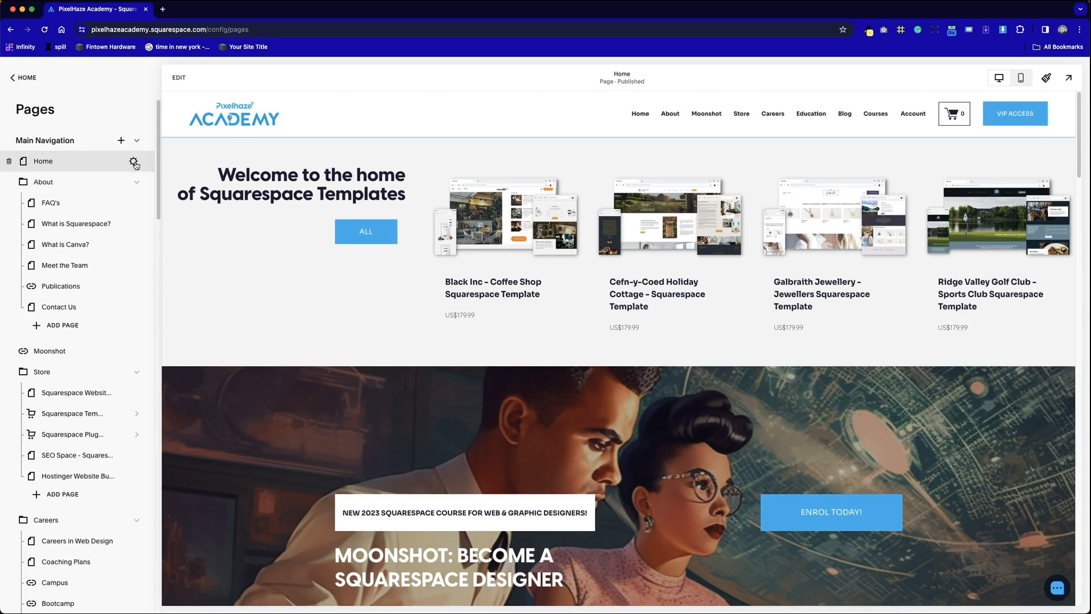
Open the Home page's settings and review its general fields, including page title, navigation title and URL slug
click(134, 163)
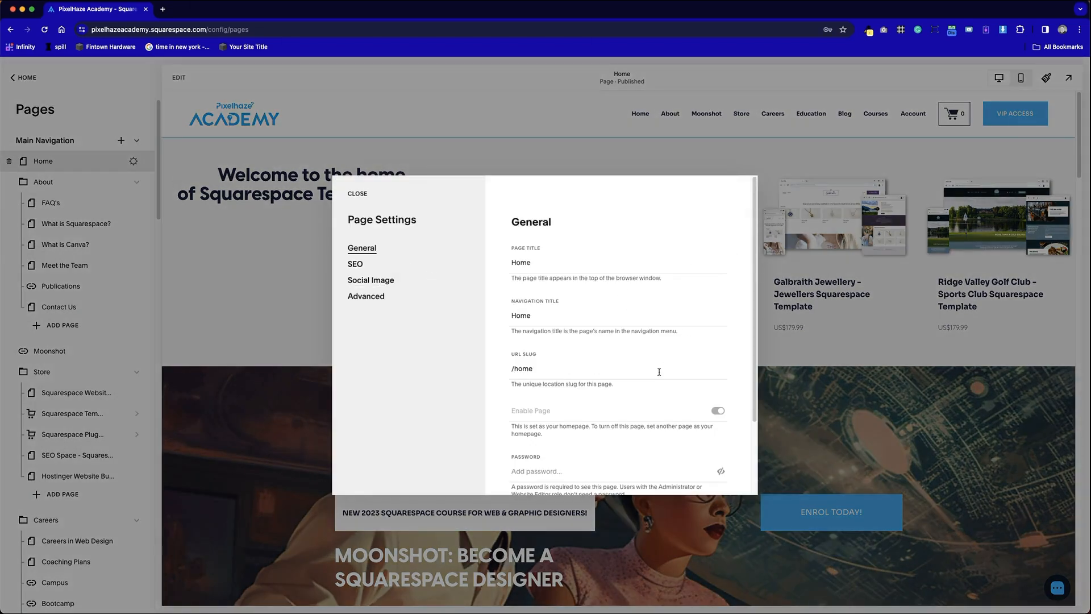
scroll(656, 367, down, 2)
scroll(655, 367, up, 2)
click(555, 370)
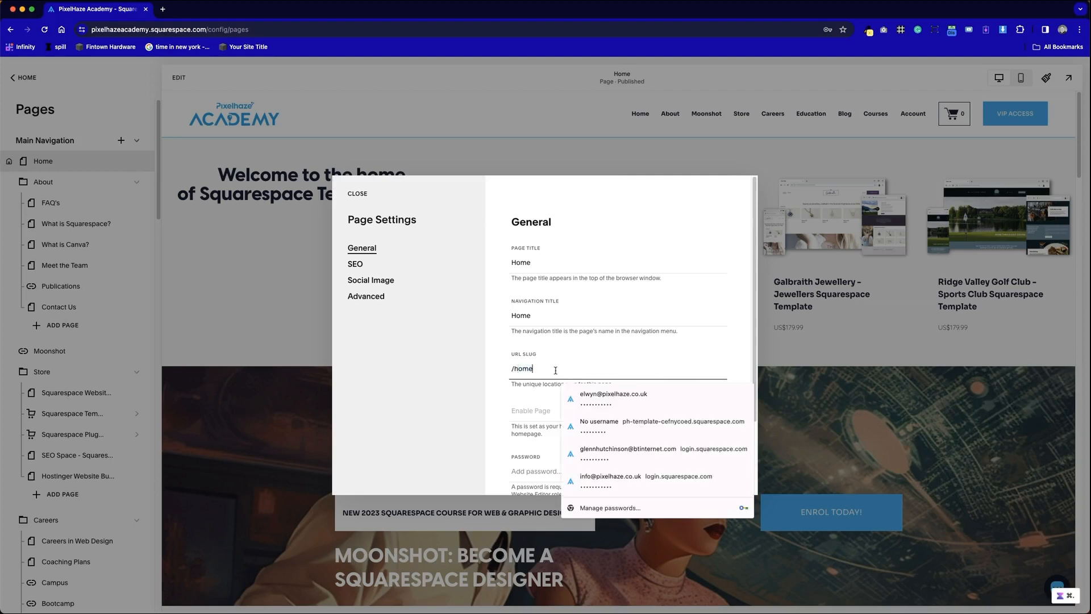
click(591, 346)
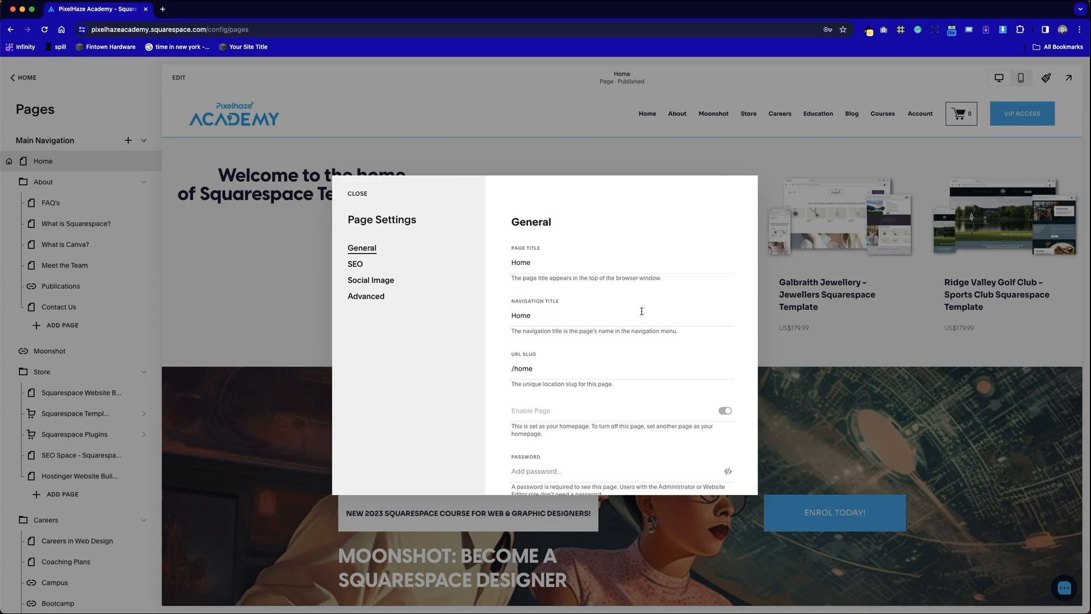
scroll(642, 311, down, 3)
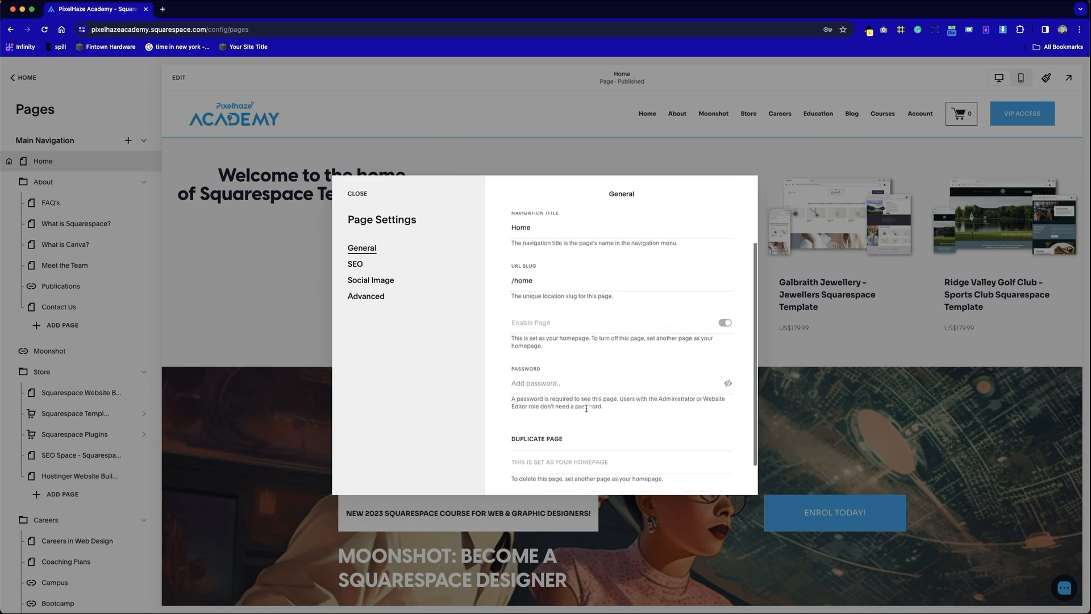
scroll(586, 409, up, 3)
click(555, 317)
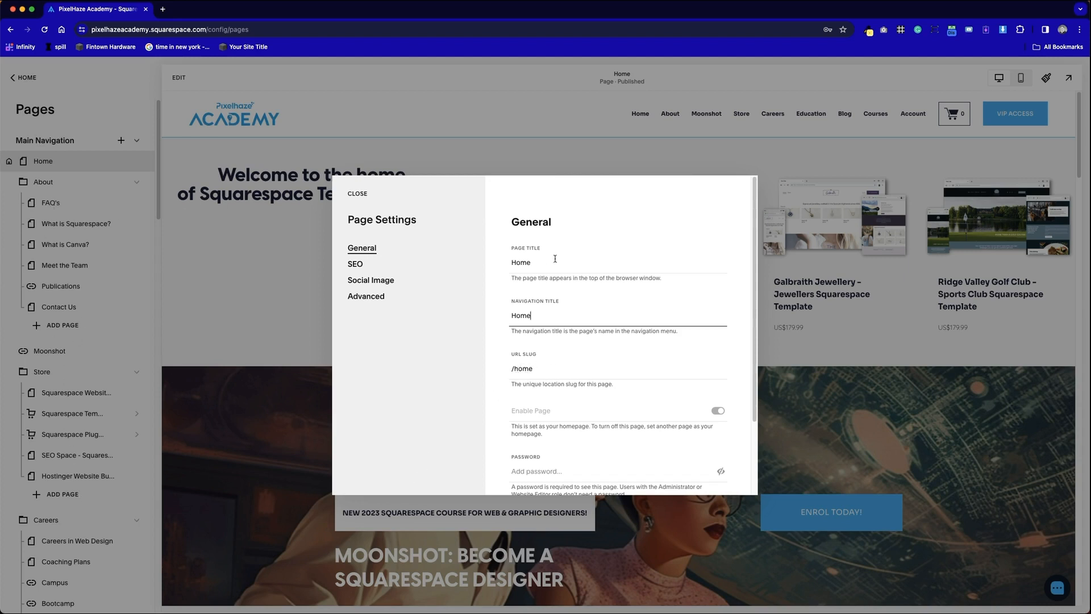
drag(548, 263, 495, 264)
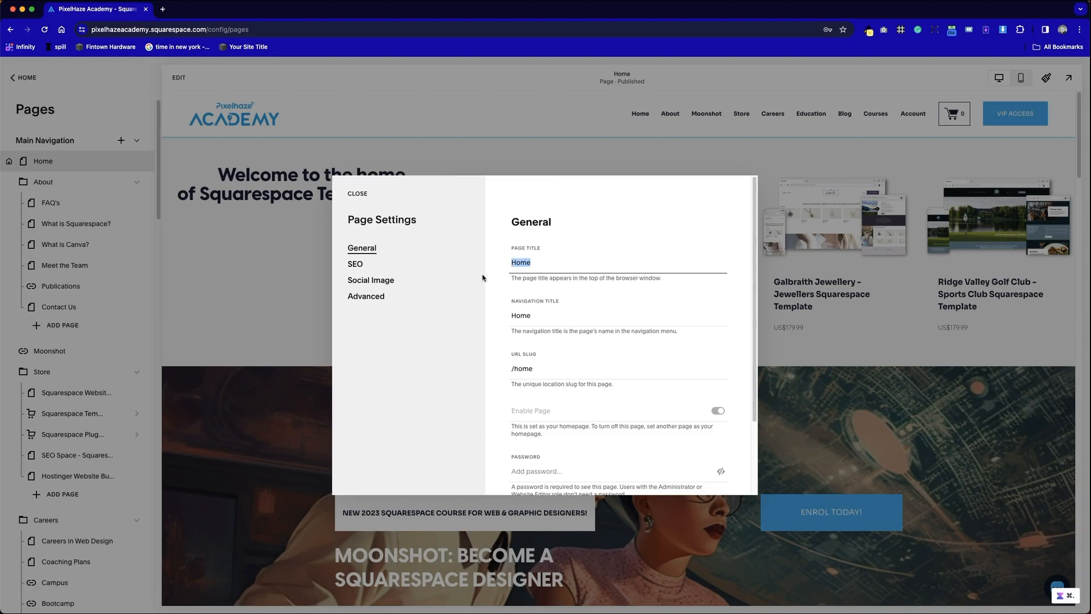
View the Home page's SEO settings and go from there to the website-wide SEO appearance settings
click(373, 266)
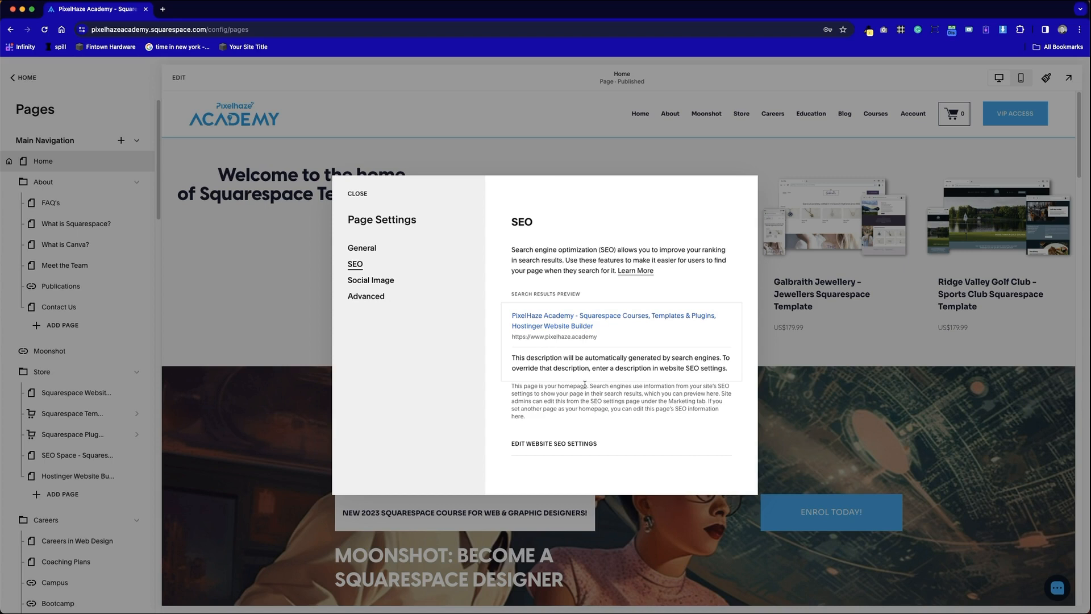
right_click(551, 449)
click(535, 461)
right_click(532, 446)
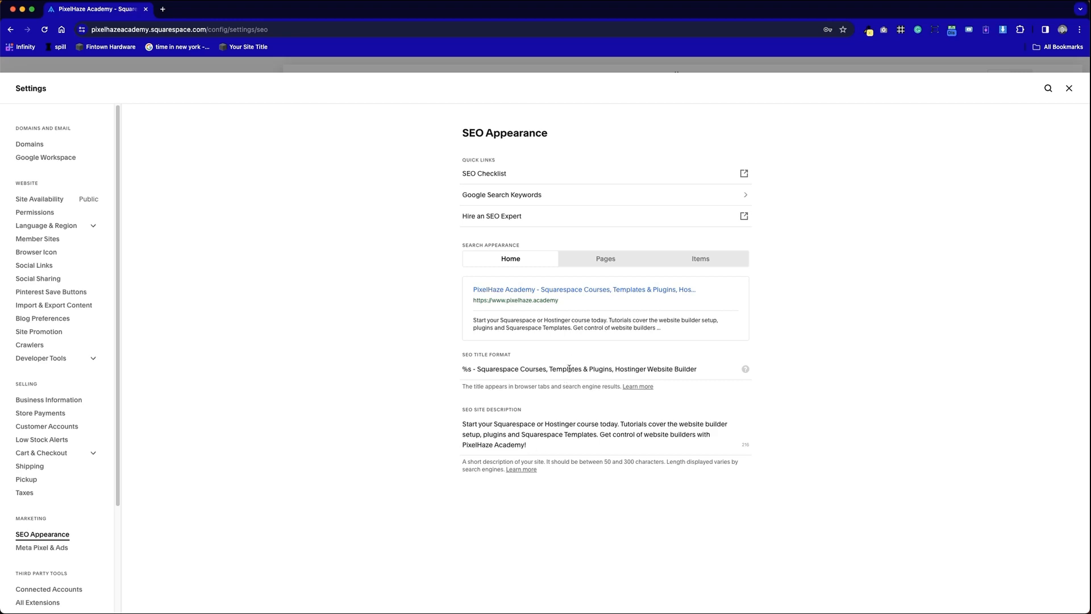
Examine the title, web address and description in the Home search results preview
drag(666, 335, 479, 288)
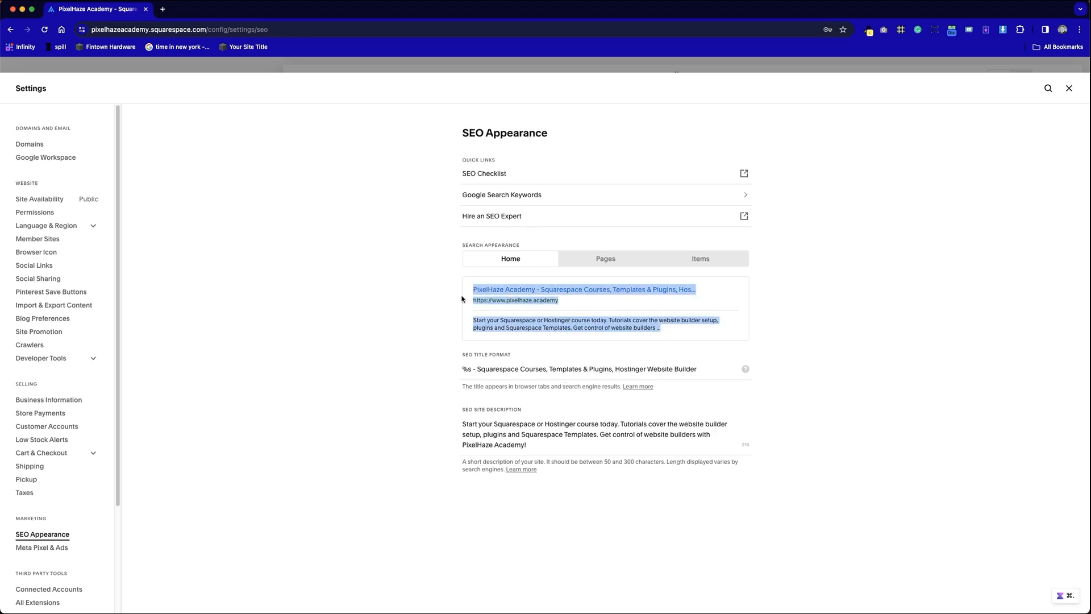
click(463, 300)
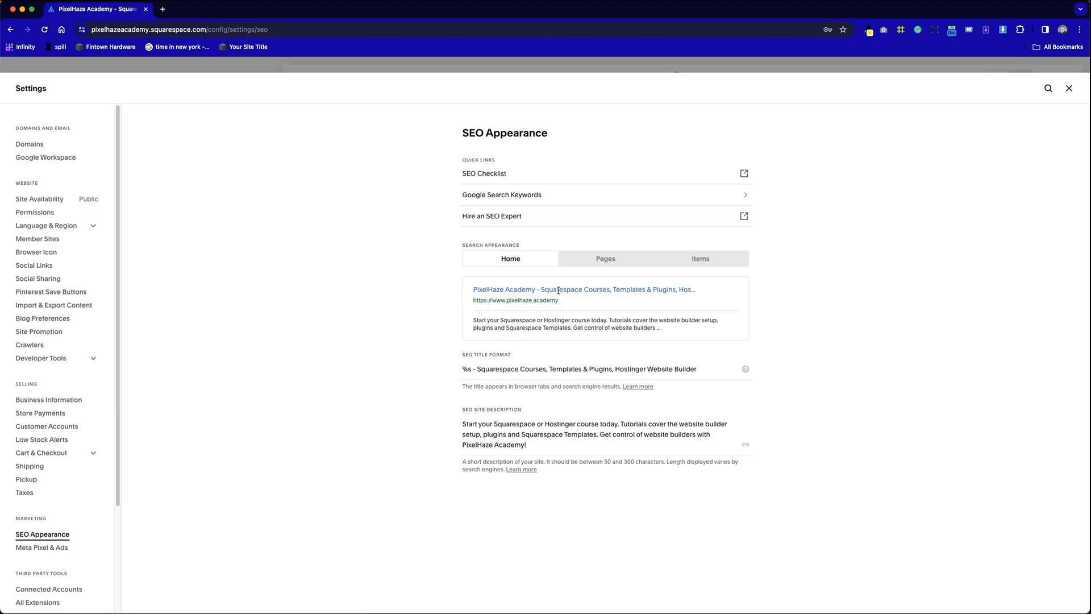
drag(676, 290, 450, 294)
click(432, 295)
drag(561, 301, 478, 300)
click(453, 307)
drag(610, 321, 665, 330)
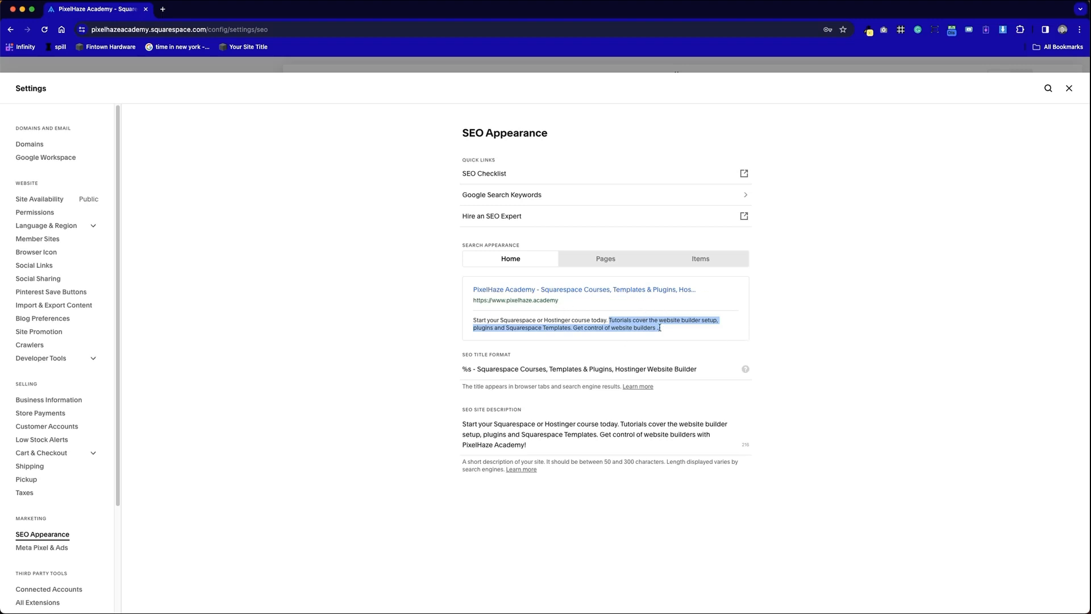
click(651, 336)
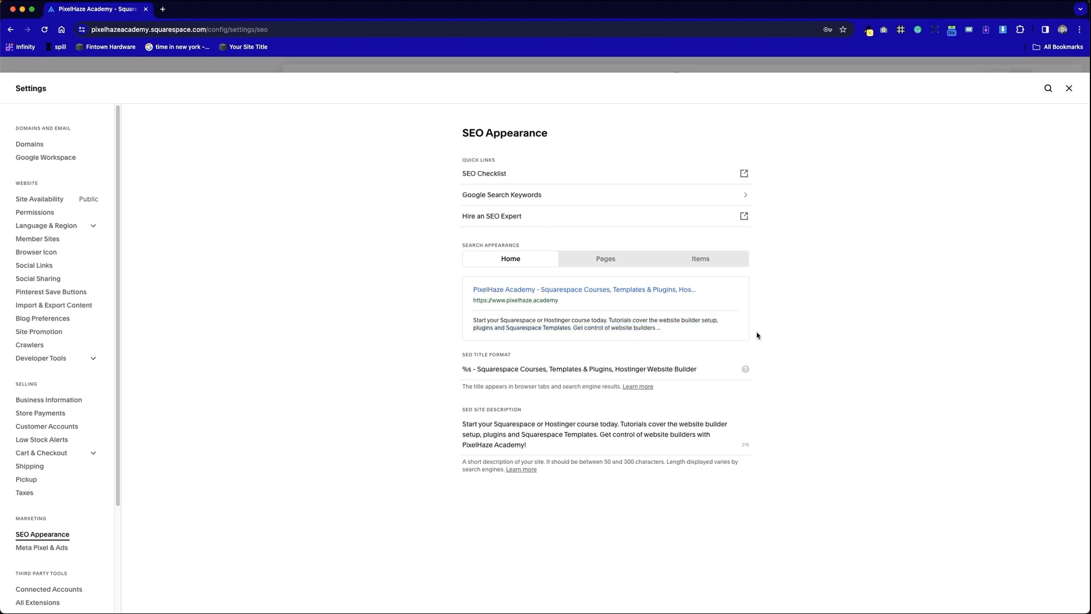
drag(671, 330, 485, 289)
click(450, 289)
Examine the Home SEO title format, both the %s placeholder and the descriptive text that follows it
click(468, 369)
drag(471, 370, 462, 368)
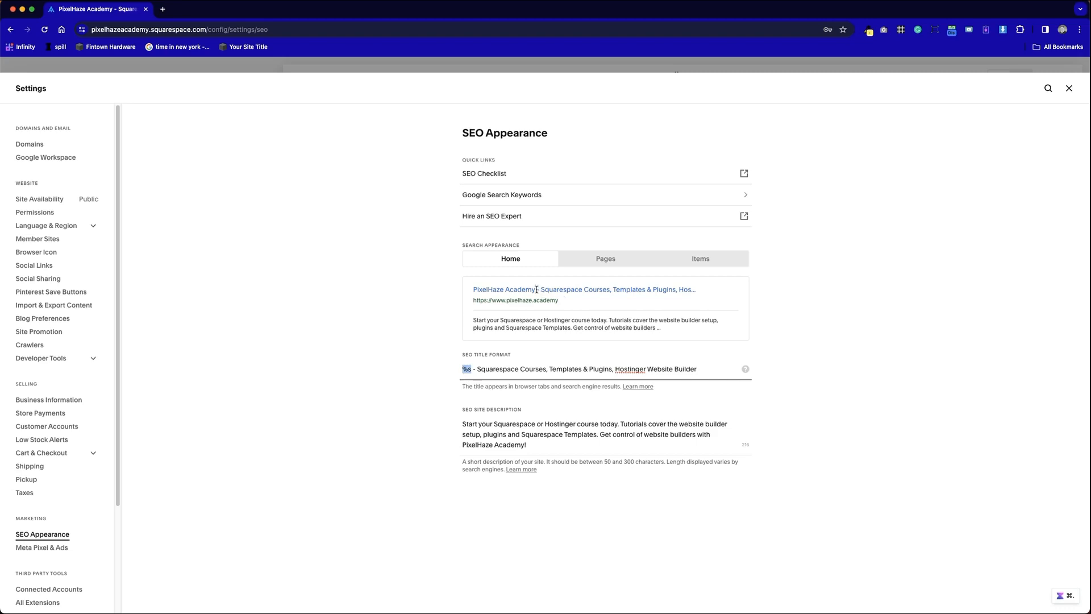
drag(699, 370, 478, 369)
click(445, 381)
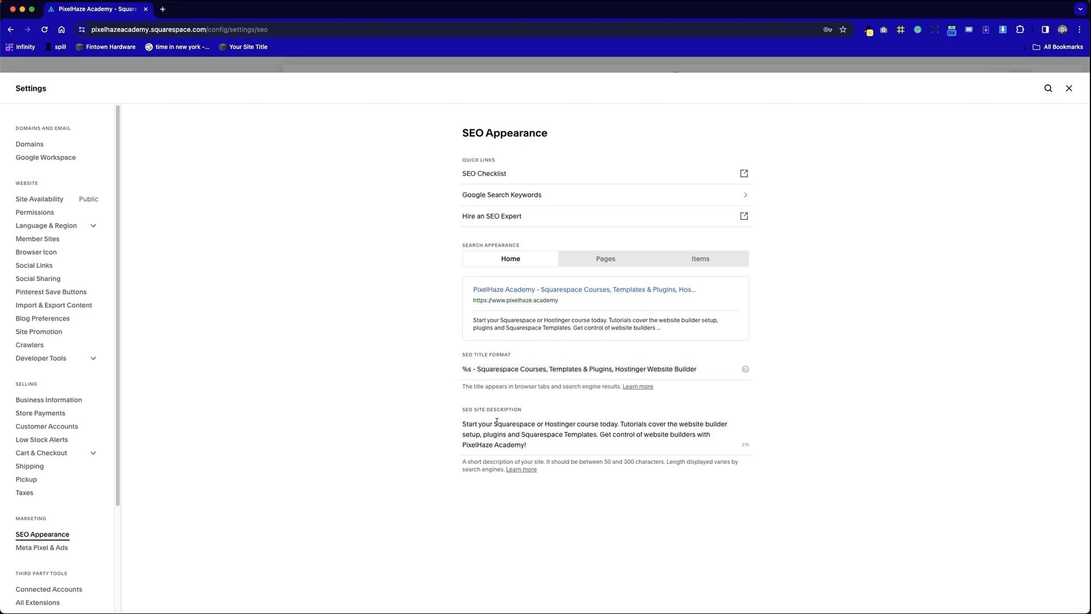
Review the wording and keywords of the SEO site description, such as Squarespace
drag(535, 445, 447, 424)
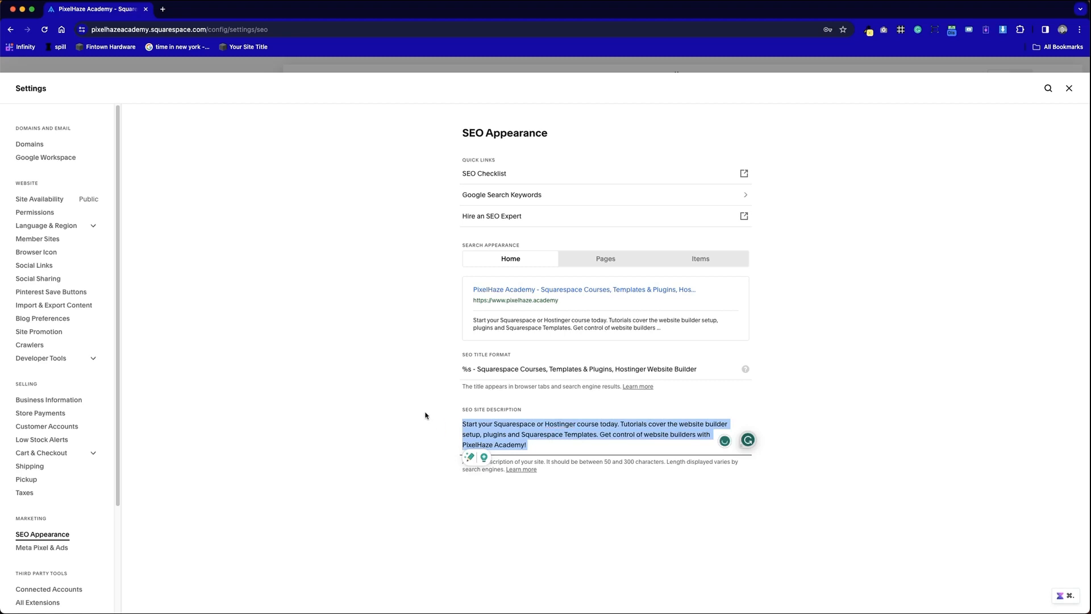
click(443, 399)
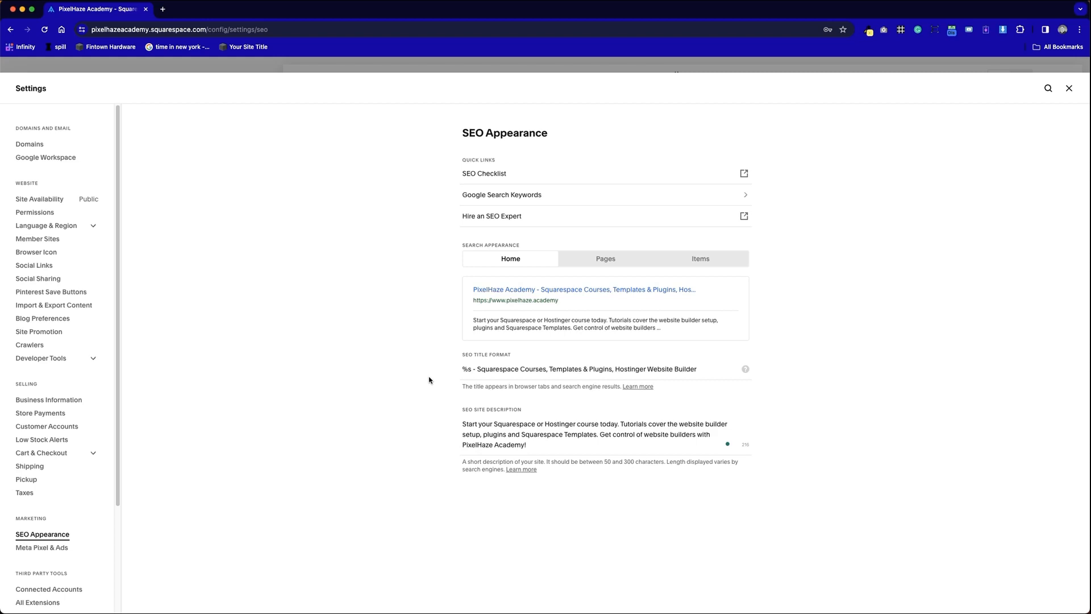
drag(581, 445, 495, 427)
click(499, 434)
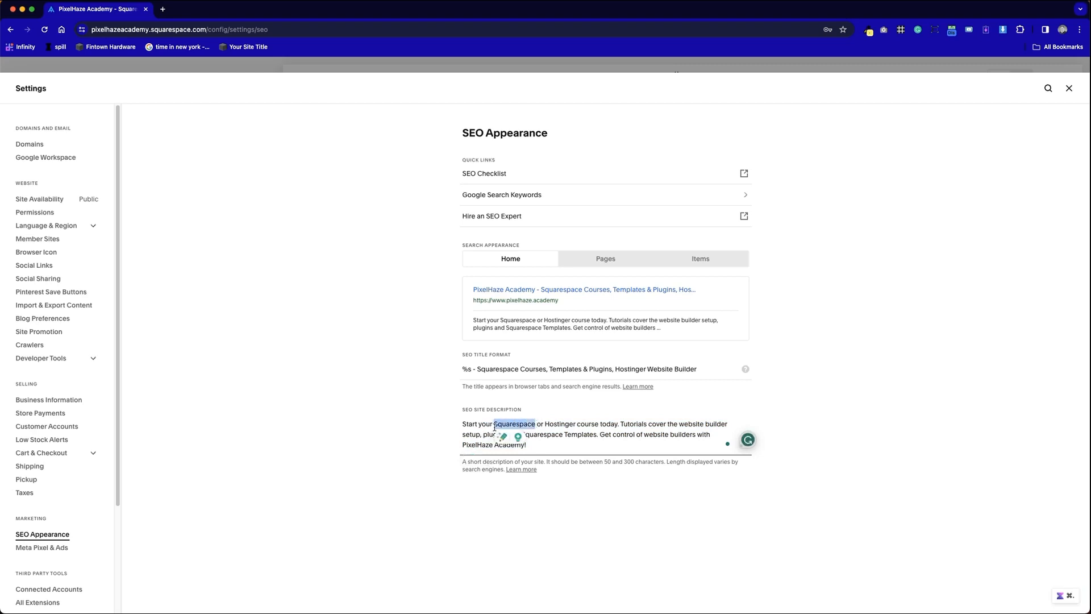
click(587, 437)
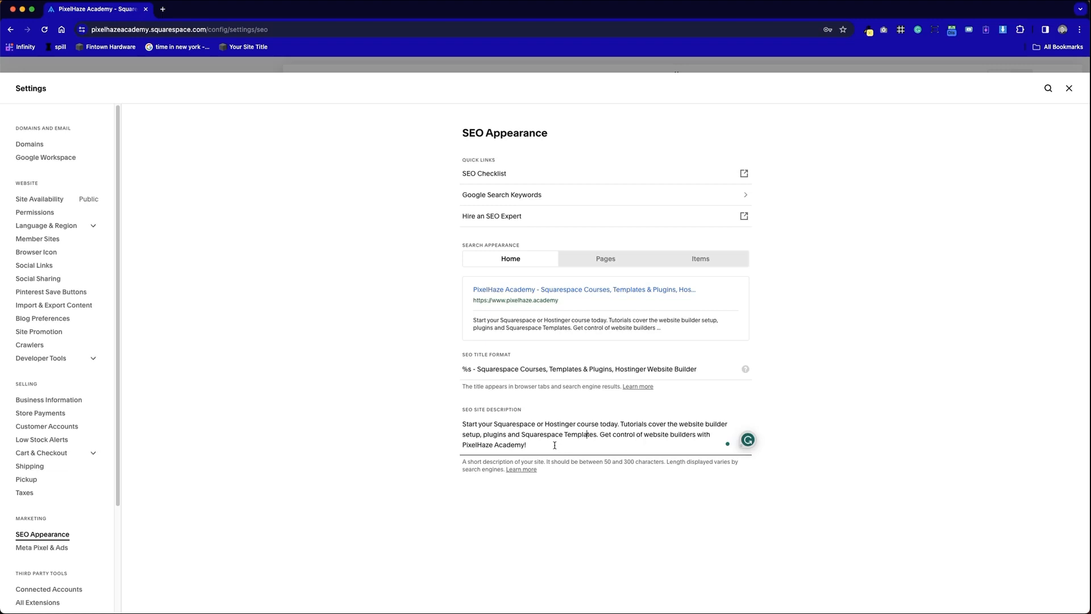
drag(554, 445, 462, 424)
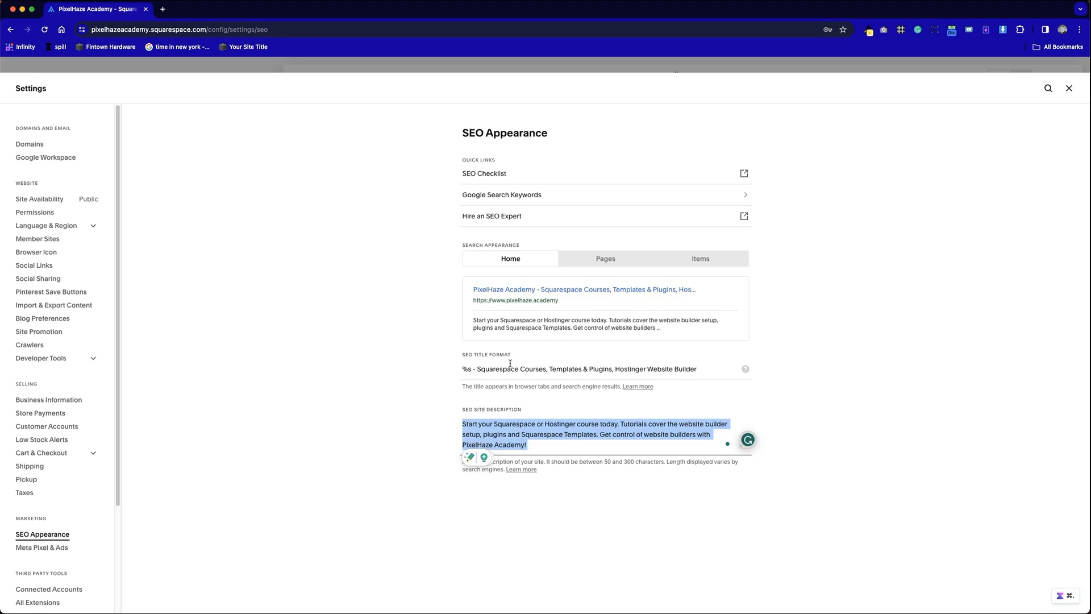
Check the SEO title format used for Pages and close the website settings
click(619, 256)
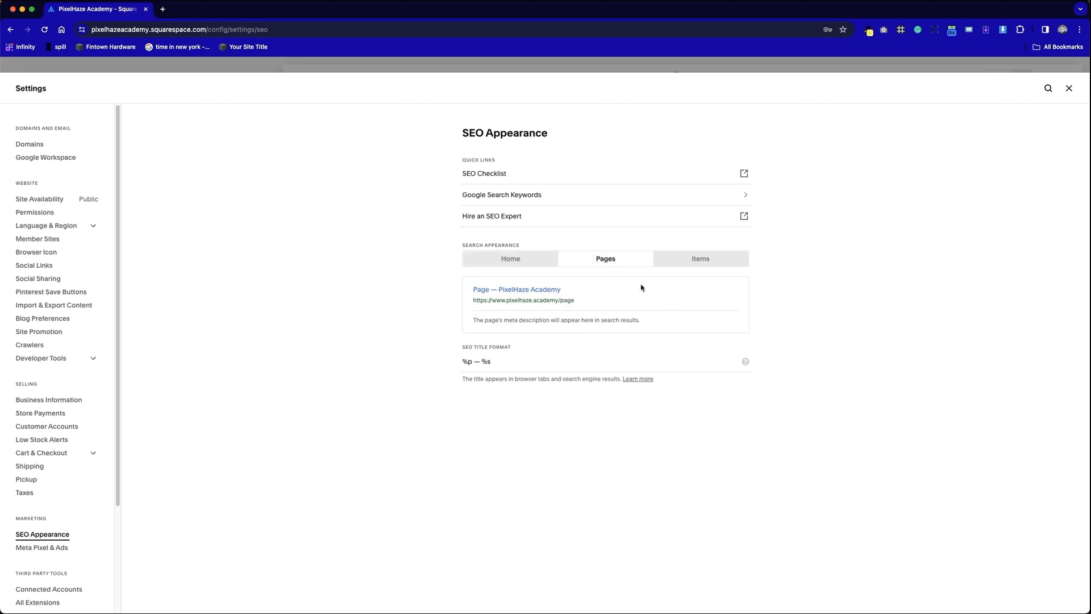
mouse_move(474, 363)
mouse_down()
mouse_move(462, 363)
mouse_move(489, 363)
mouse_move(462, 364)
mouse_up()
key(Escape)
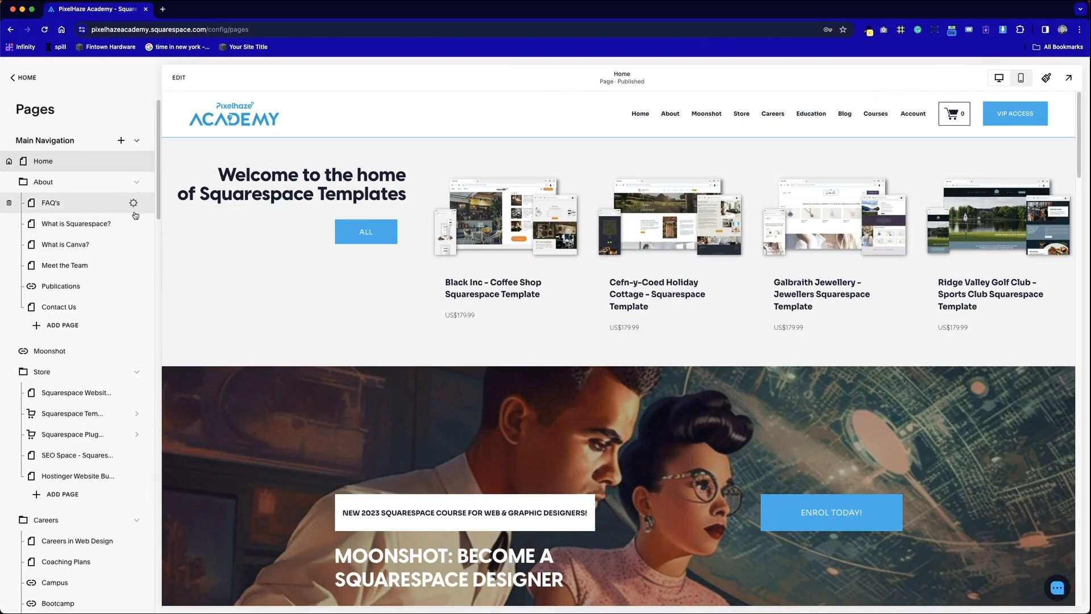
Check the About folder's settings, and review the page title and navigation title of the What is Squarespace? page
click(125, 183)
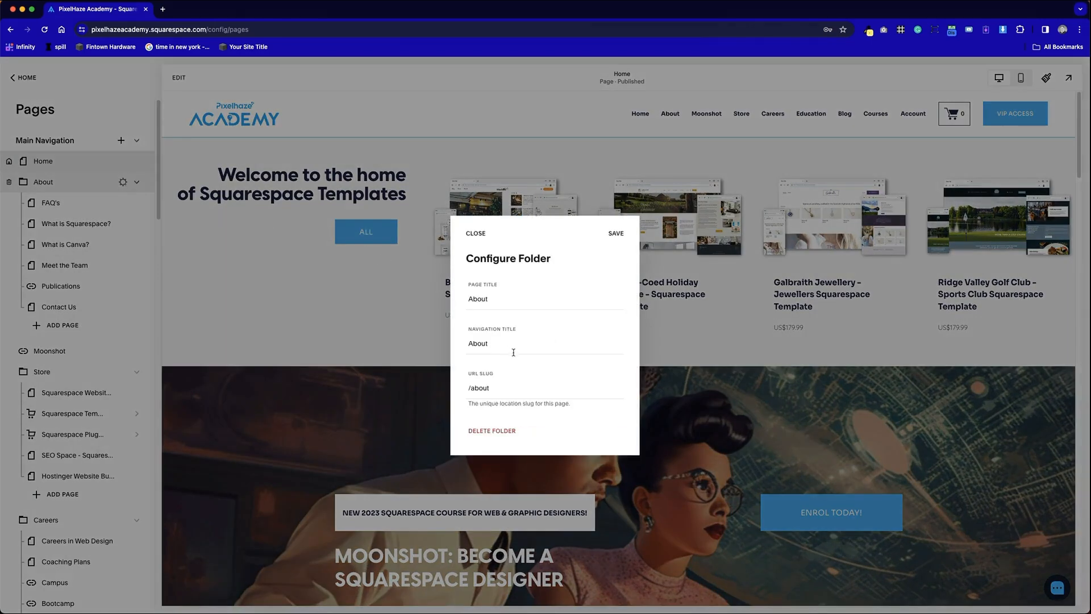
key(Escape)
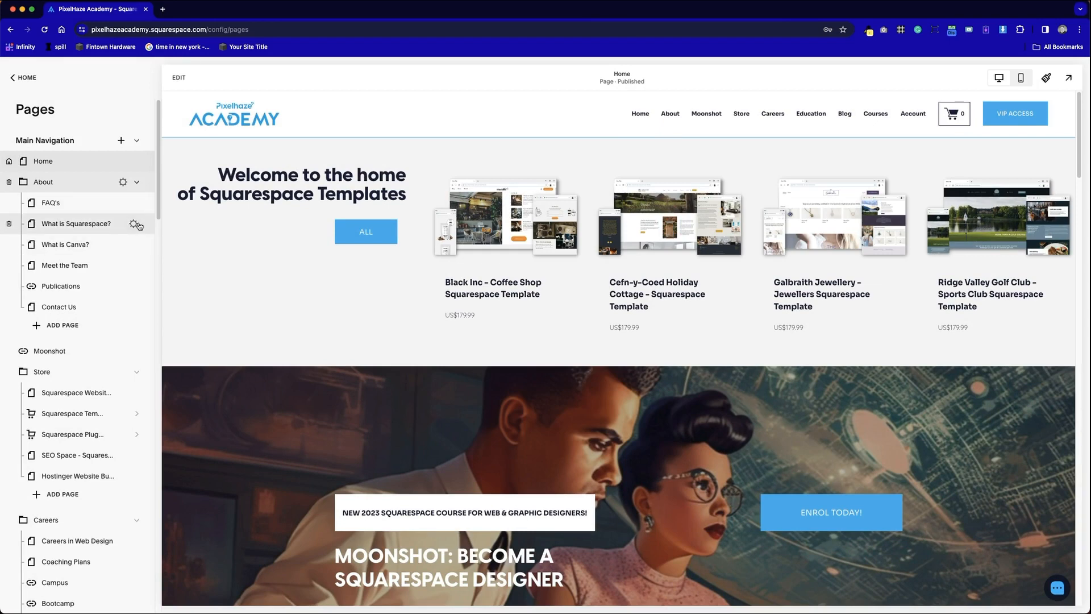
click(133, 223)
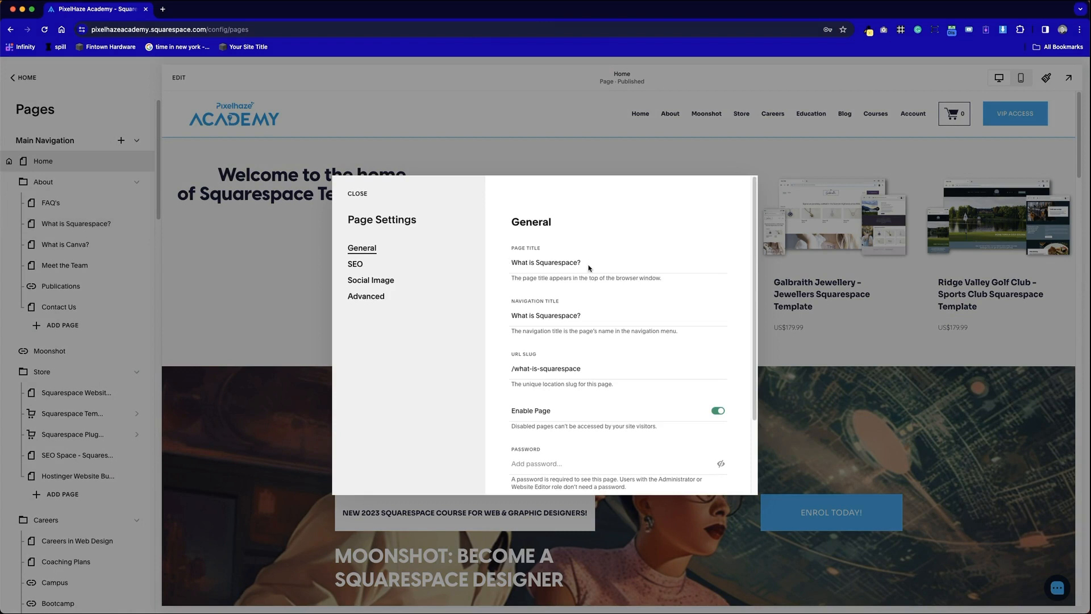
drag(582, 264, 507, 265)
drag(589, 317, 509, 317)
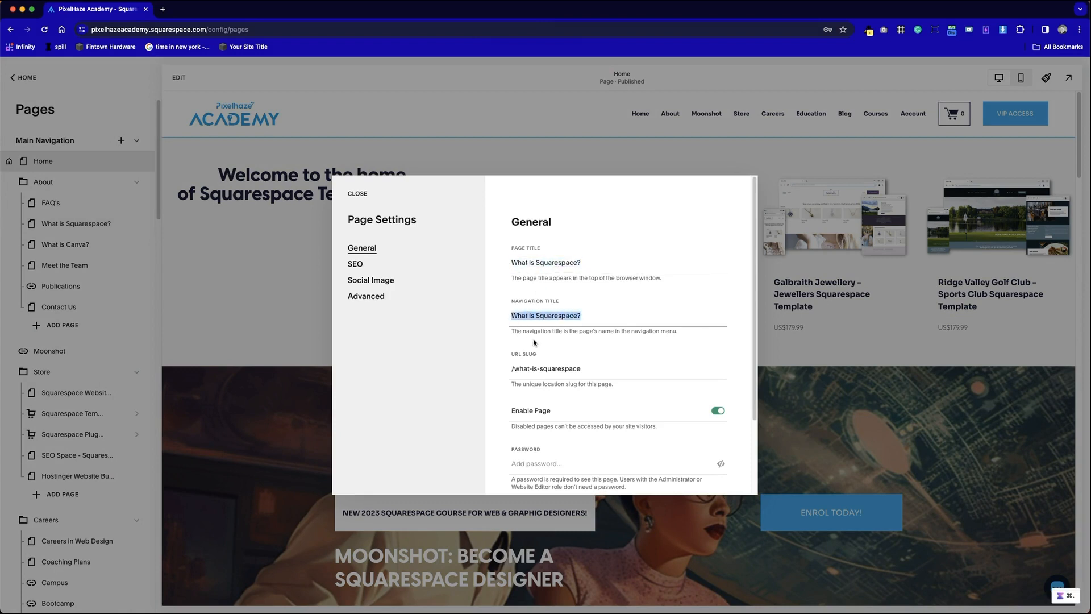
Copy the What is Squarespace? page's title and place the cursor in its navigation title
triple_click(585, 263)
key(super+c)
click(651, 325)
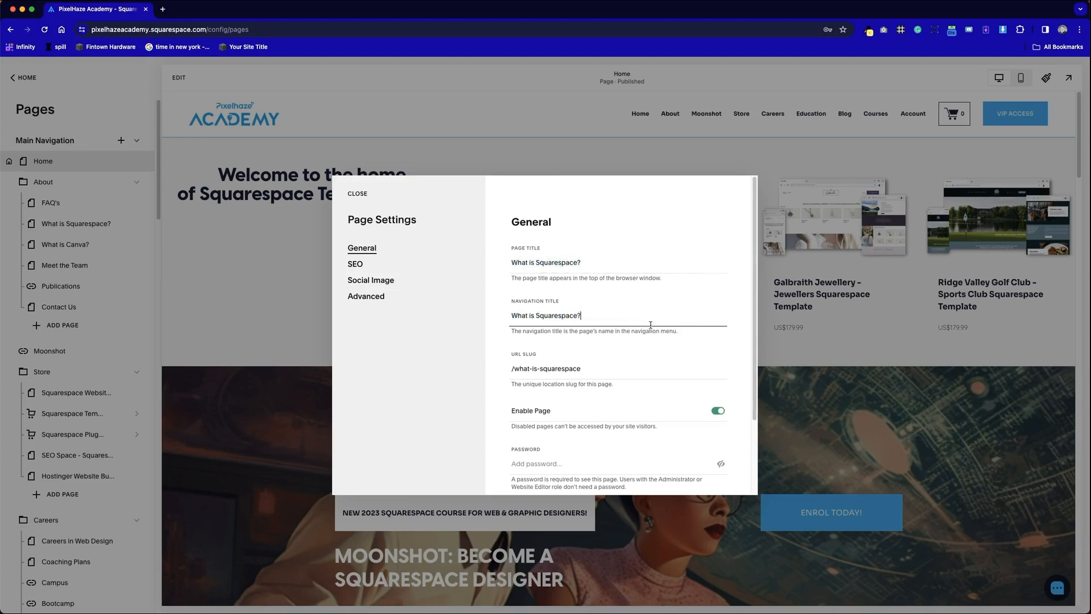
Review the What is Squarespace? page's navigation title, URL slug and remaining general page options
scroll(651, 336, down, 1)
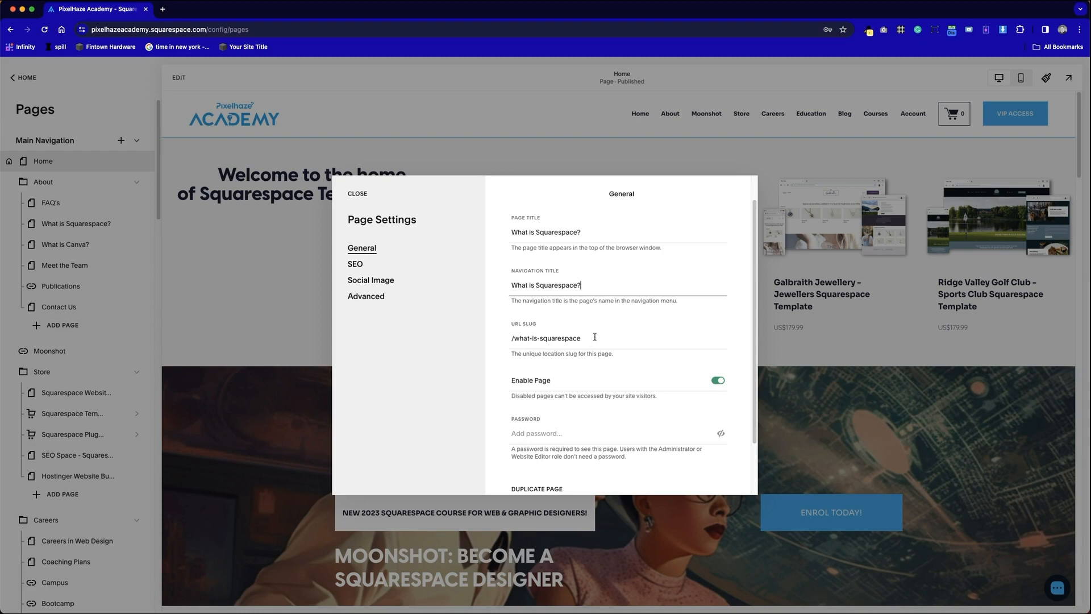
double_click(585, 287)
click(513, 340)
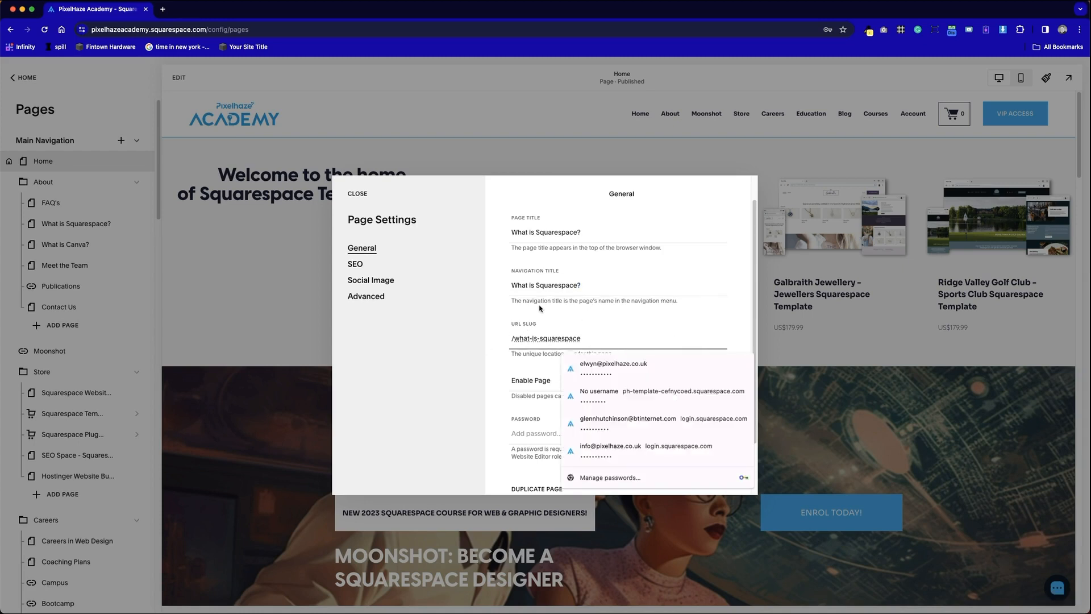
click(507, 288)
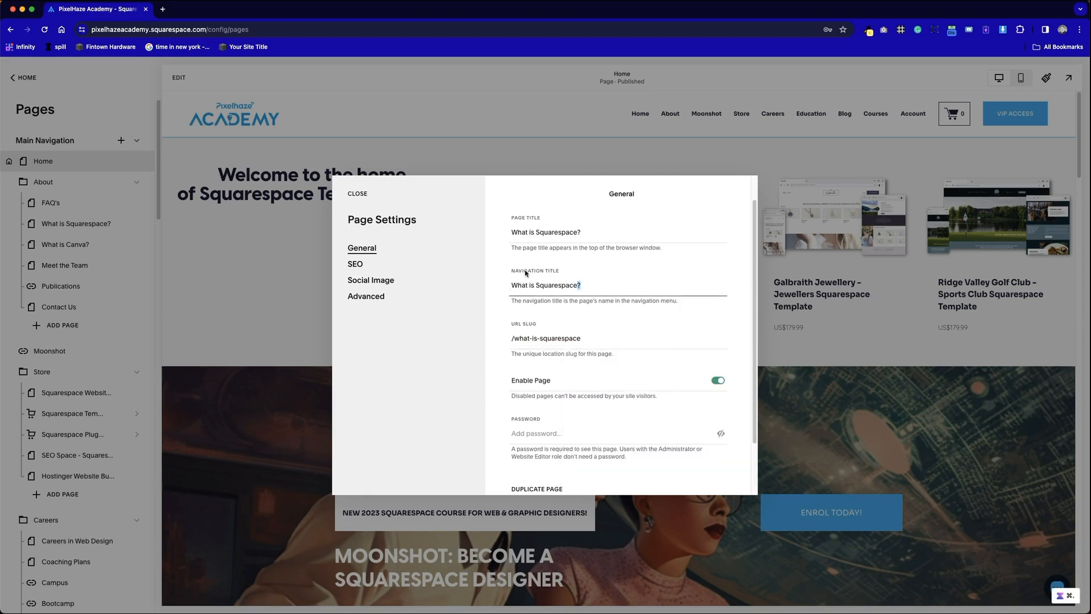
drag(584, 338, 534, 332)
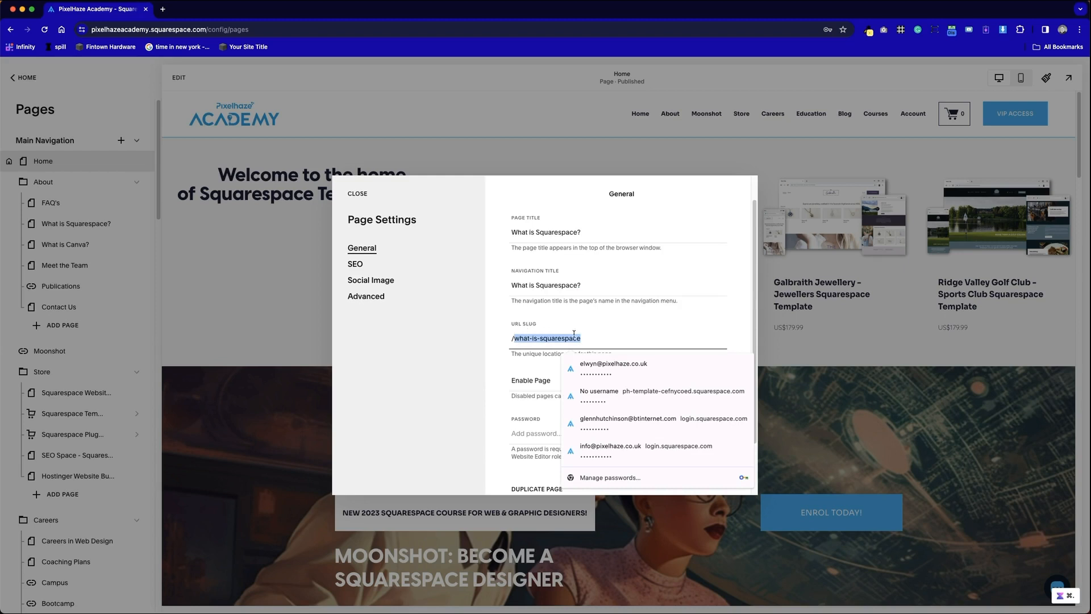
click(636, 328)
click(654, 314)
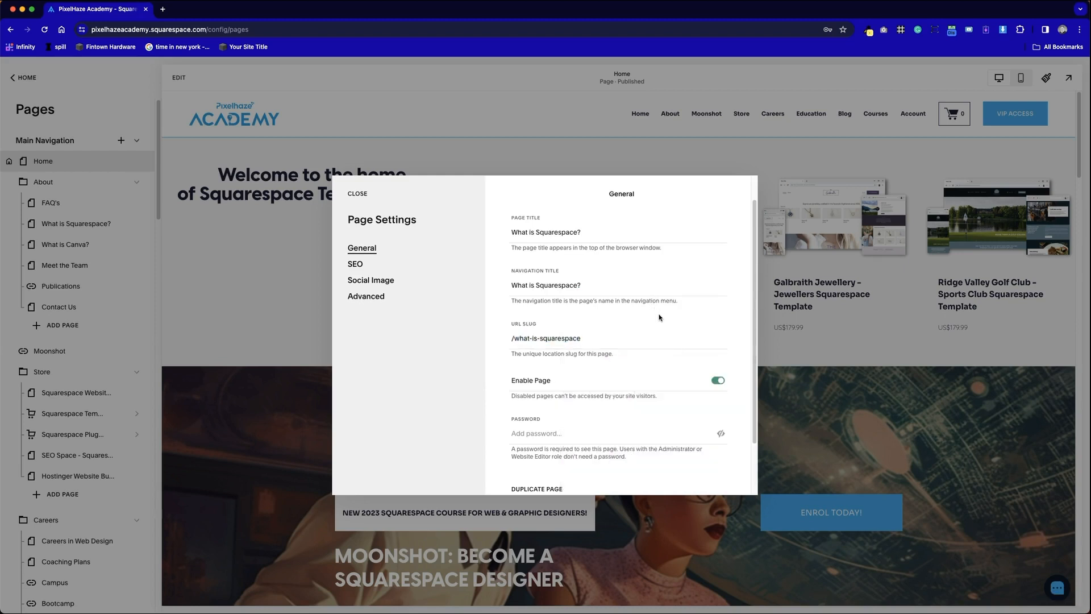
scroll(659, 317, down, 2)
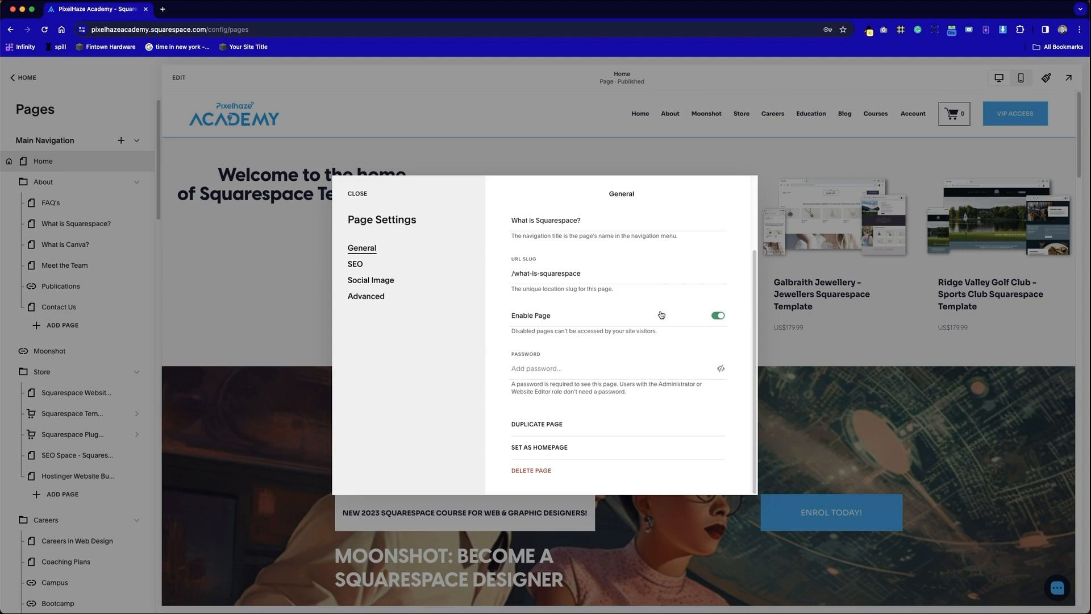
scroll(634, 395, up, 3)
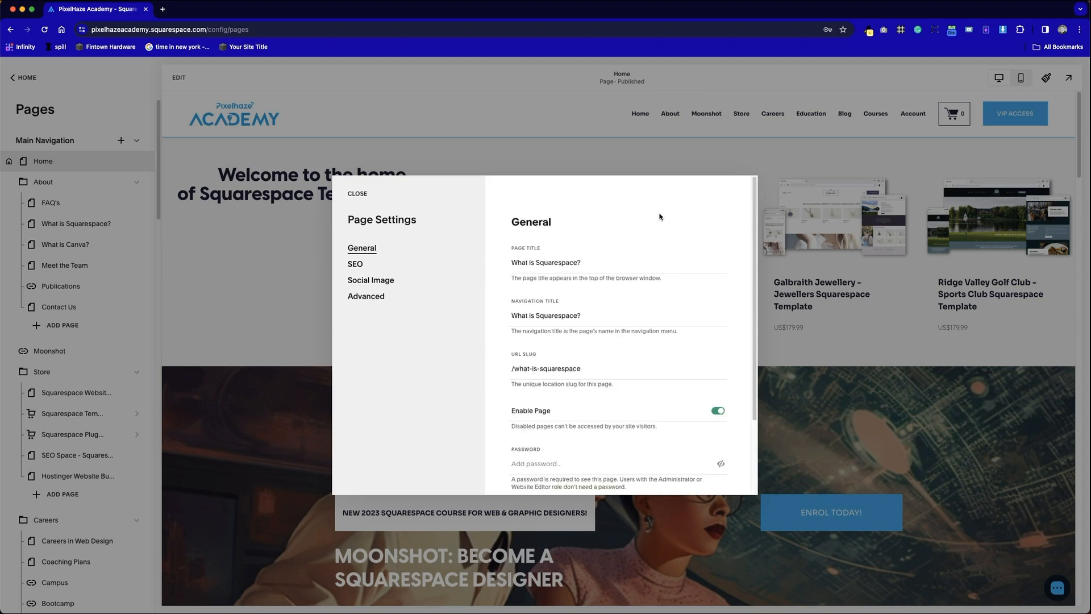
Shorten the page's SEO description by deleting everything after the sentence ending "website suited to their business."
click(356, 266)
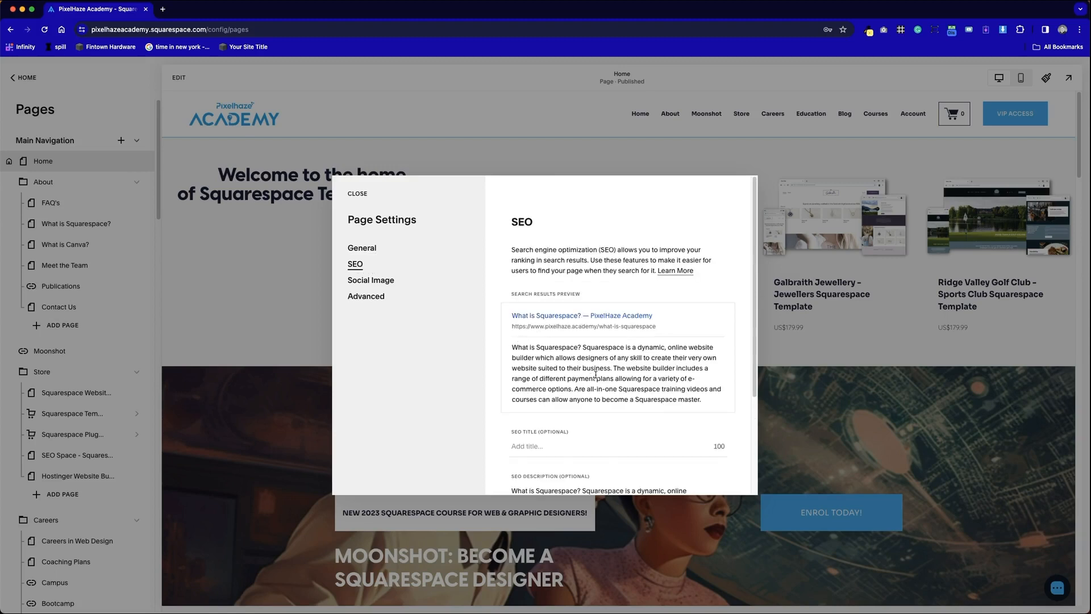
scroll(596, 374, down, 3)
mouse_move(611, 404)
mouse_down()
mouse_move(668, 384)
mouse_move(699, 393)
mouse_move(618, 393)
mouse_move(619, 411)
mouse_move(618, 393)
mouse_up()
click(659, 374)
key(BackSpace)
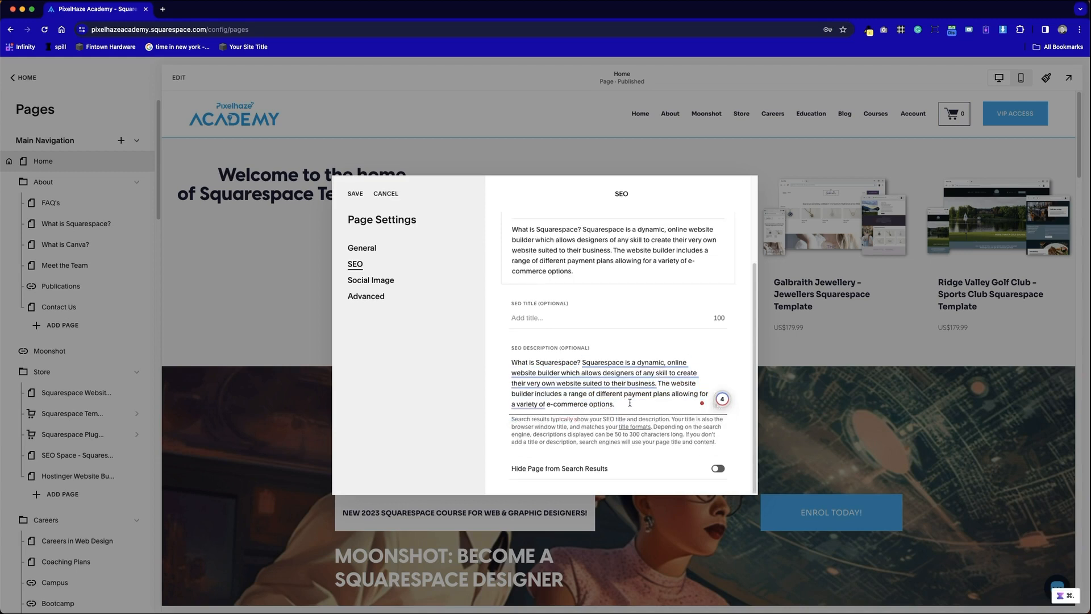
drag(631, 404, 659, 384)
key(BackSpace)
Set the page's SEO title to "What is the Squarespace website builder?", building on the copied page title
click(550, 339)
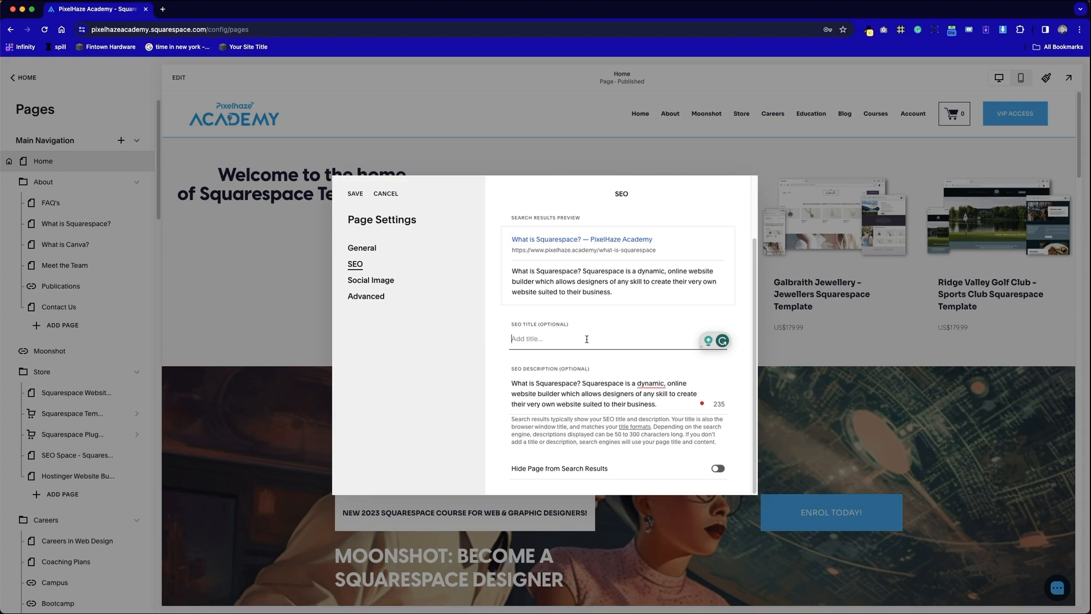
key(super+v)
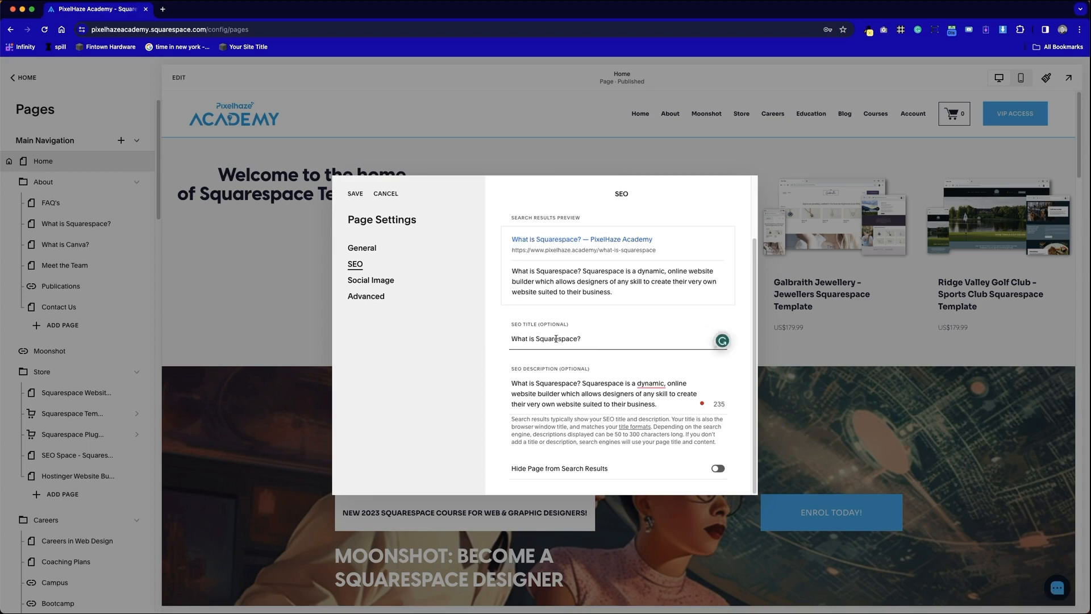
click(536, 339)
text(the)
click(616, 342)
key(Left)
text(website builder)
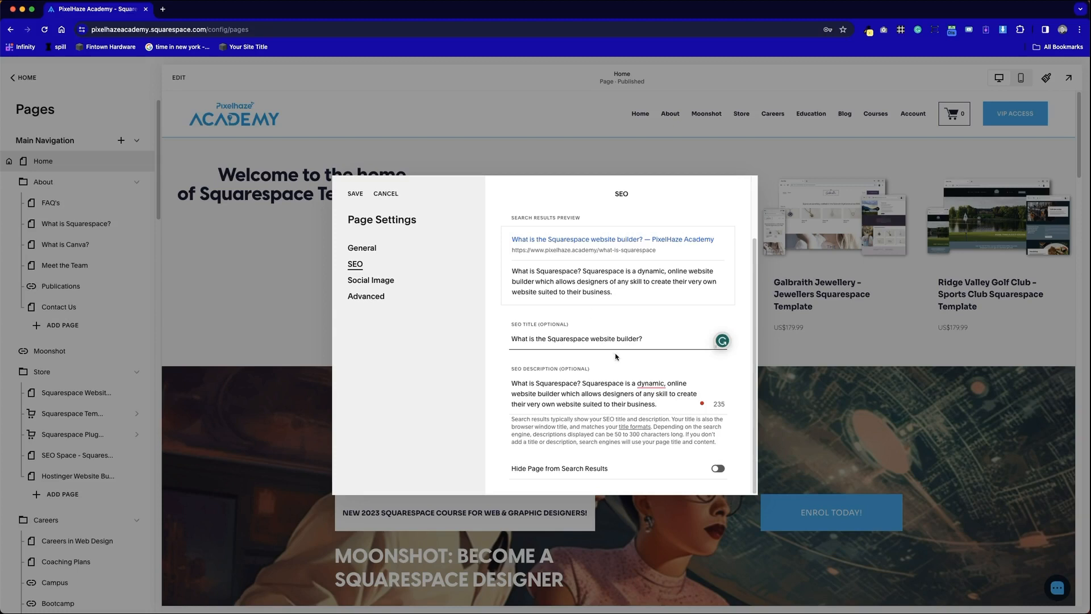
Remove the comma after "dynamic" in the SEO description and highlight "What is Squarespace?" in the search results preview
click(650, 385)
click(656, 393)
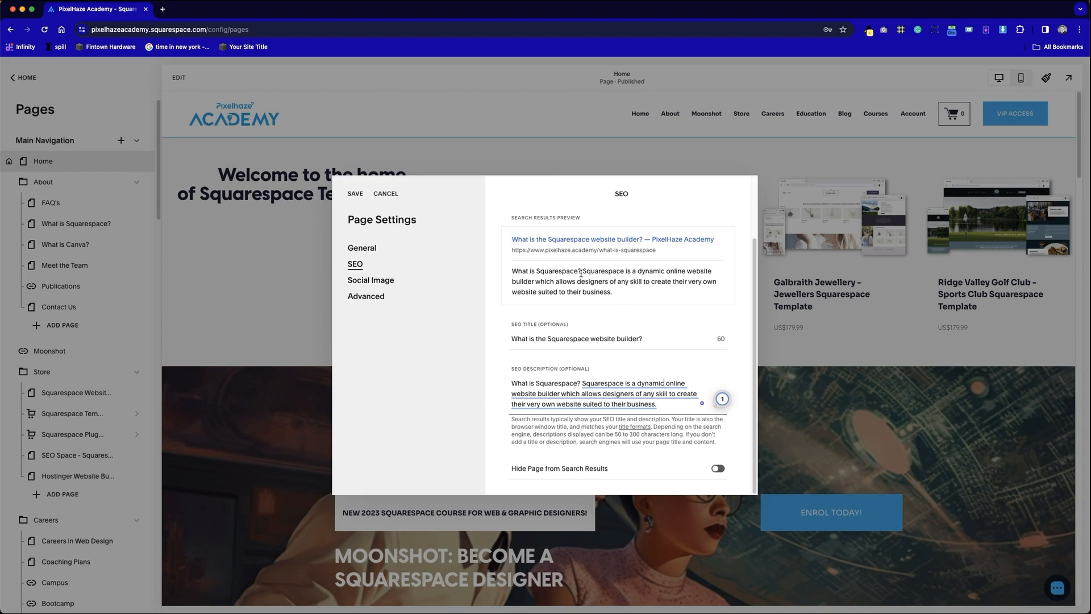
drag(581, 273, 513, 271)
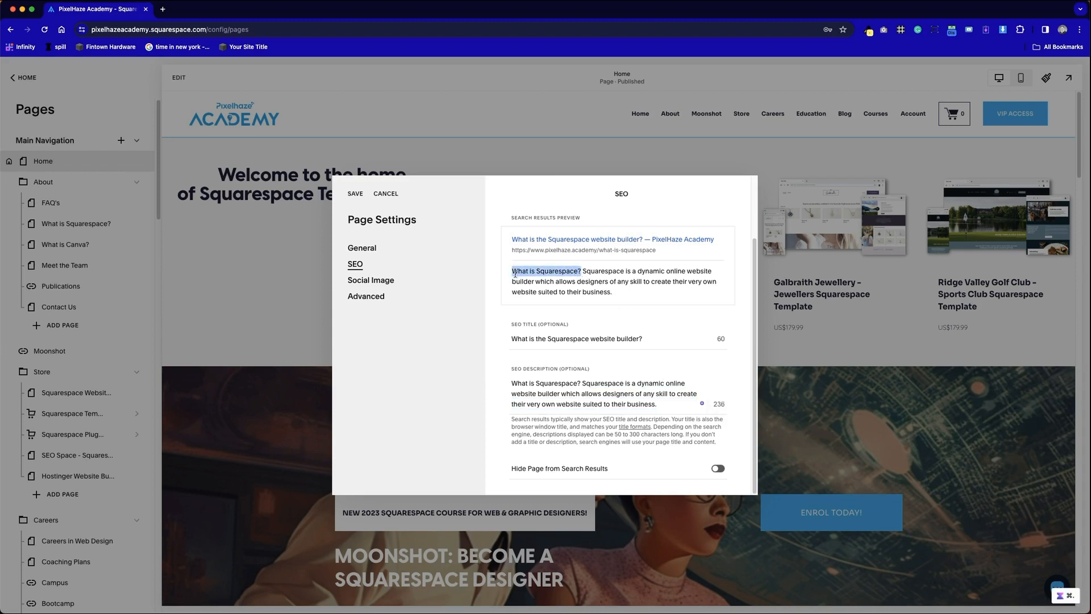